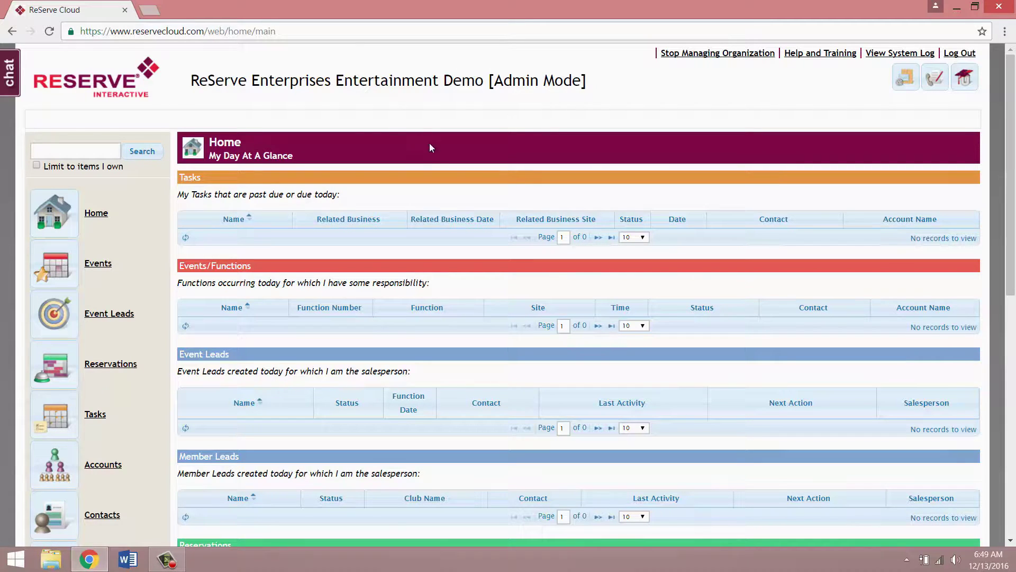
# Step: Go to Settings, expand Correspondence and open Manage Document Templates
pyautogui.scroll(-4, 131, 283)
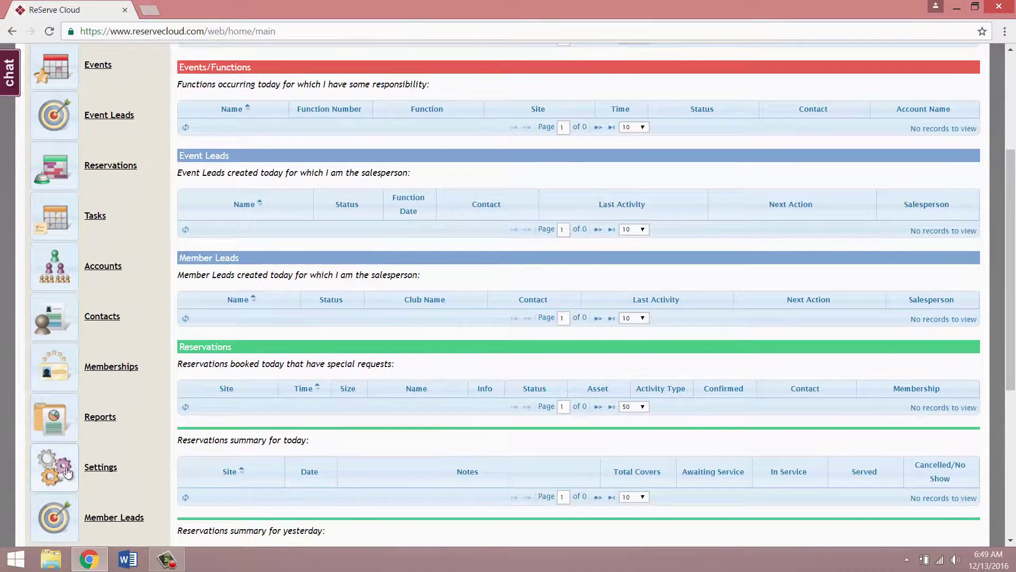
pyautogui.click(68, 471)
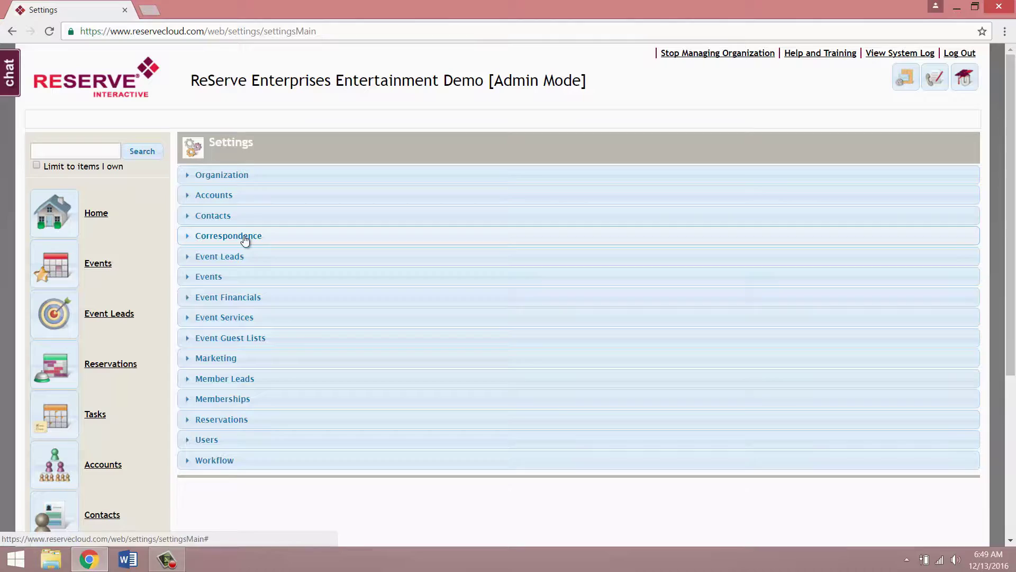
pyautogui.click(239, 238)
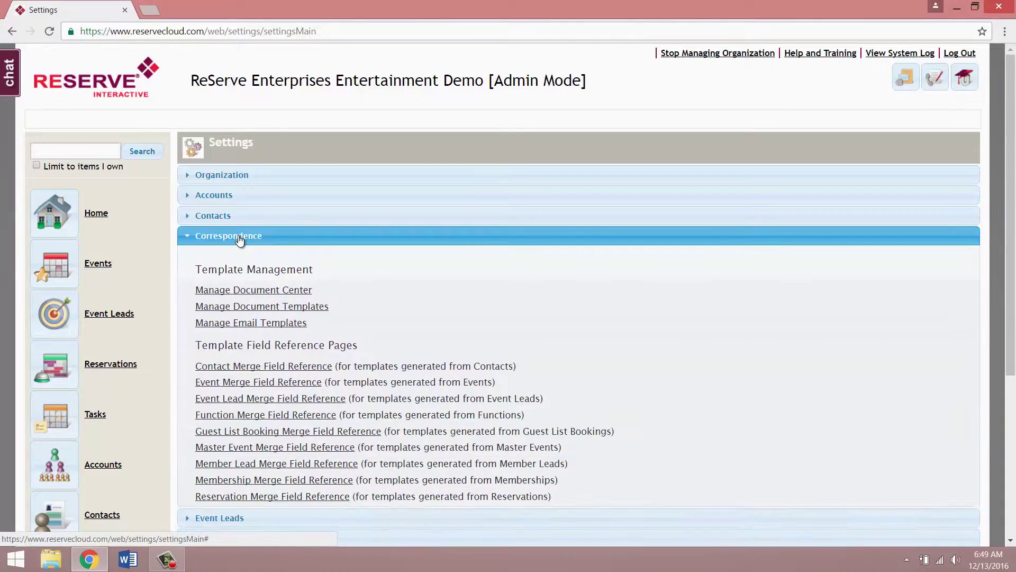
pyautogui.click(242, 308)
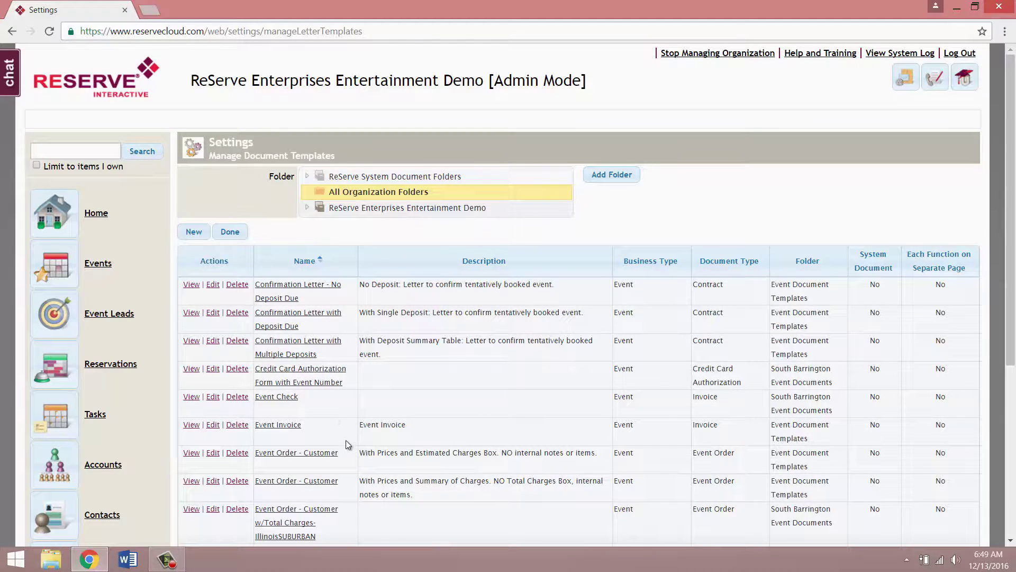
# Step: Download the Event Order - Customer template and bring up File Explorer
pyautogui.click(269, 456)
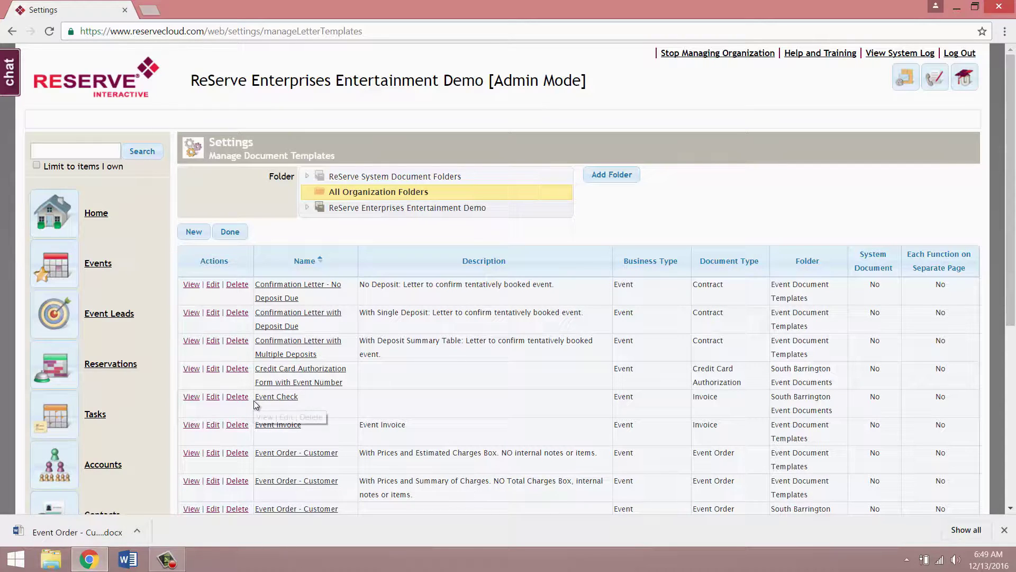
pyautogui.click(59, 563)
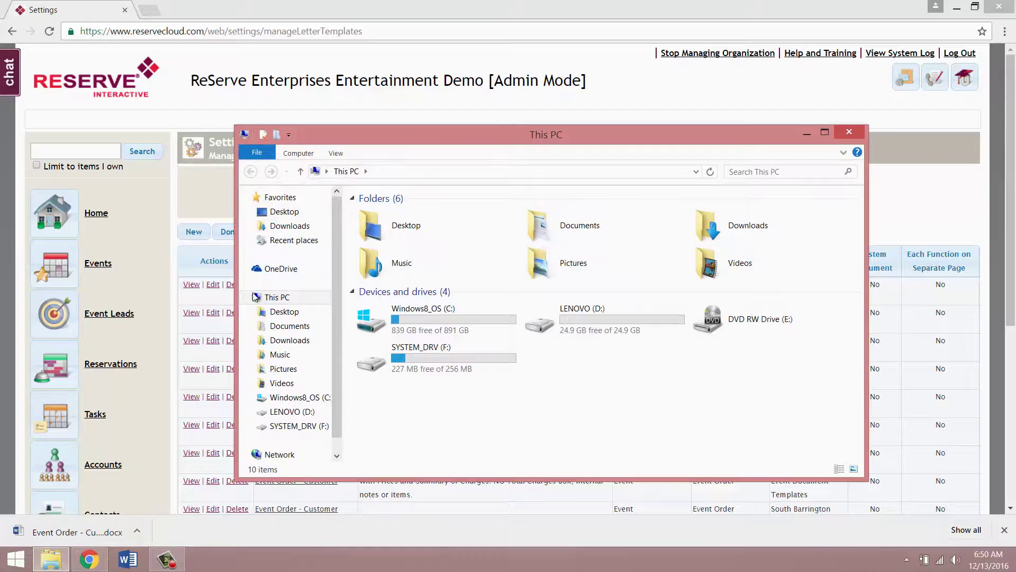
# Step: Open the downloaded Event Order - Customer .docx from the Downloads folder in Word
pyautogui.click(288, 228)
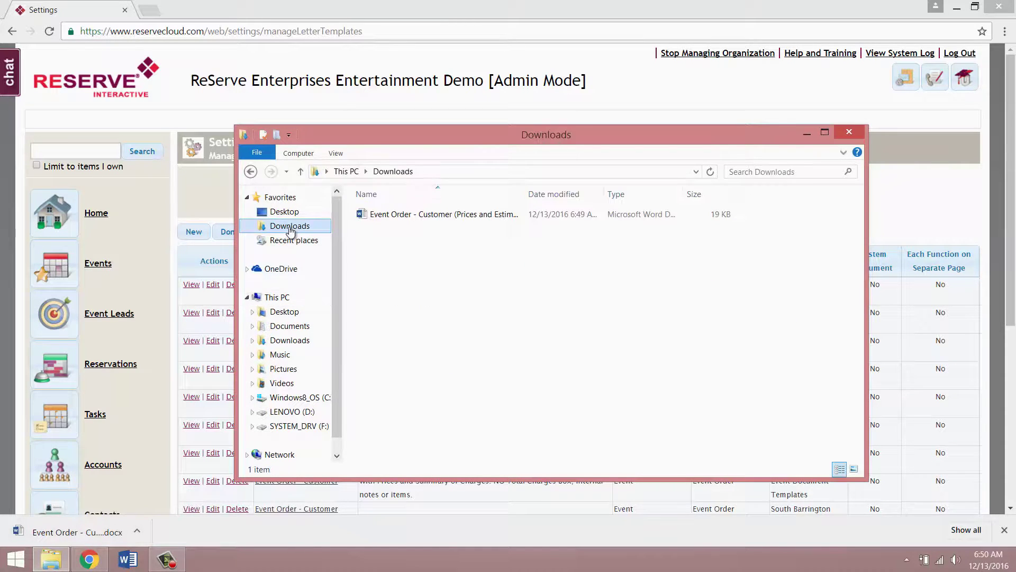
pyautogui.doubleClick(409, 216)
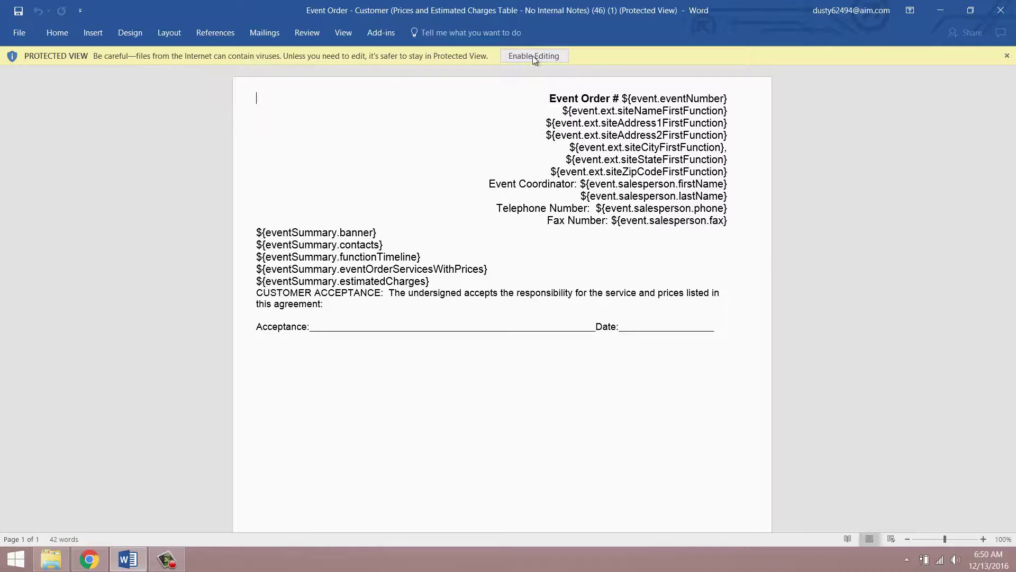
# Step: Enable editing and inspect the siteAddress1 and eventSummary.banner merge fields in the body
pyautogui.click(535, 55)
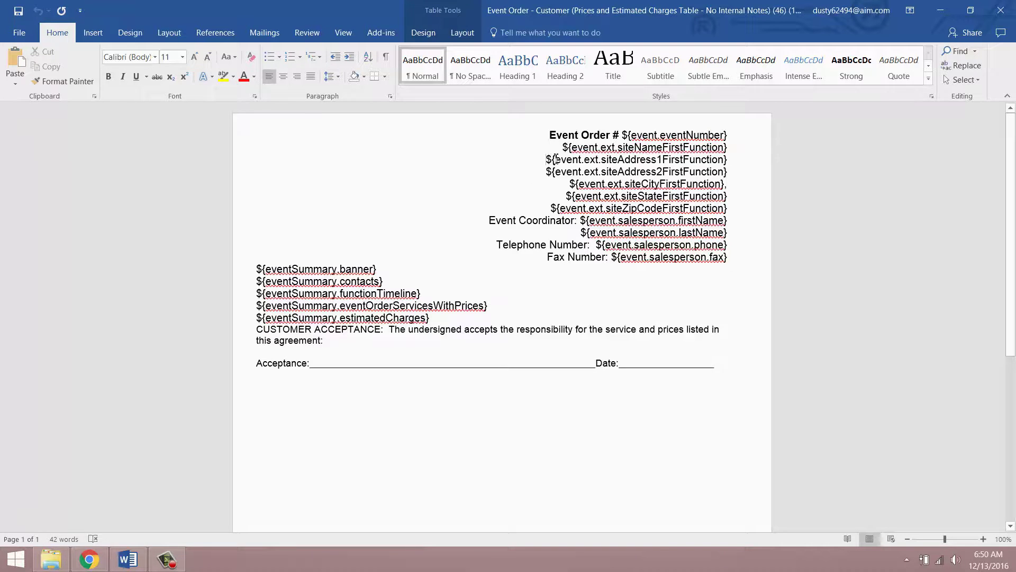
pyautogui.moveTo(547, 158); pyautogui.dragTo(554, 159)
pyautogui.click(677, 160)
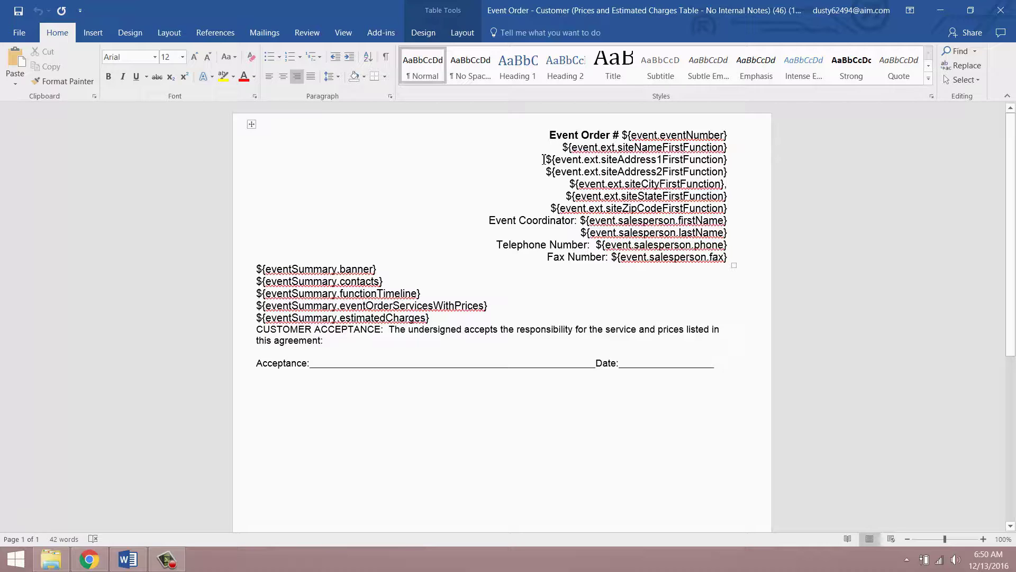
pyautogui.moveTo(546, 160); pyautogui.dragTo(726, 162)
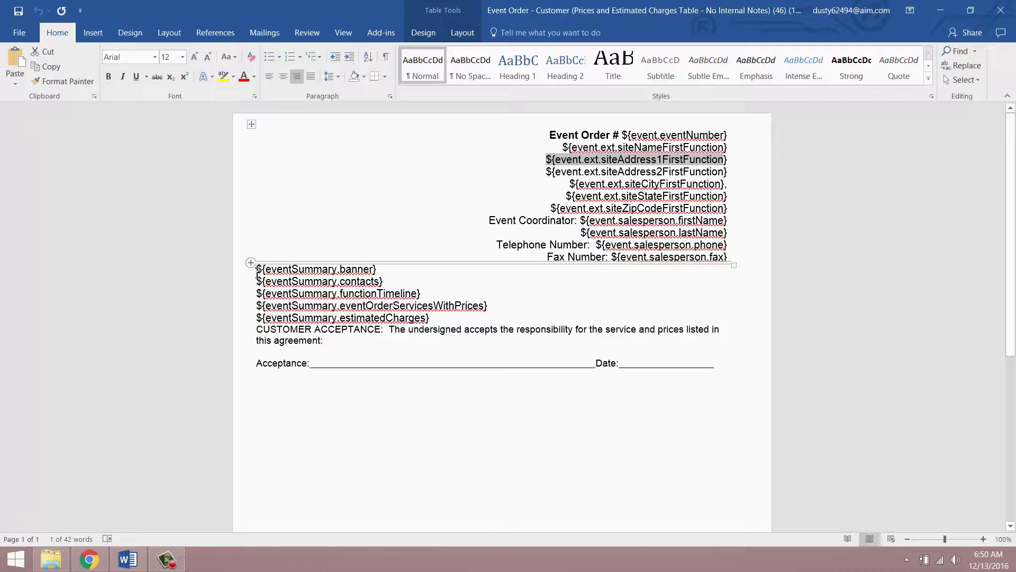
pyautogui.moveTo(256, 269); pyautogui.dragTo(337, 270)
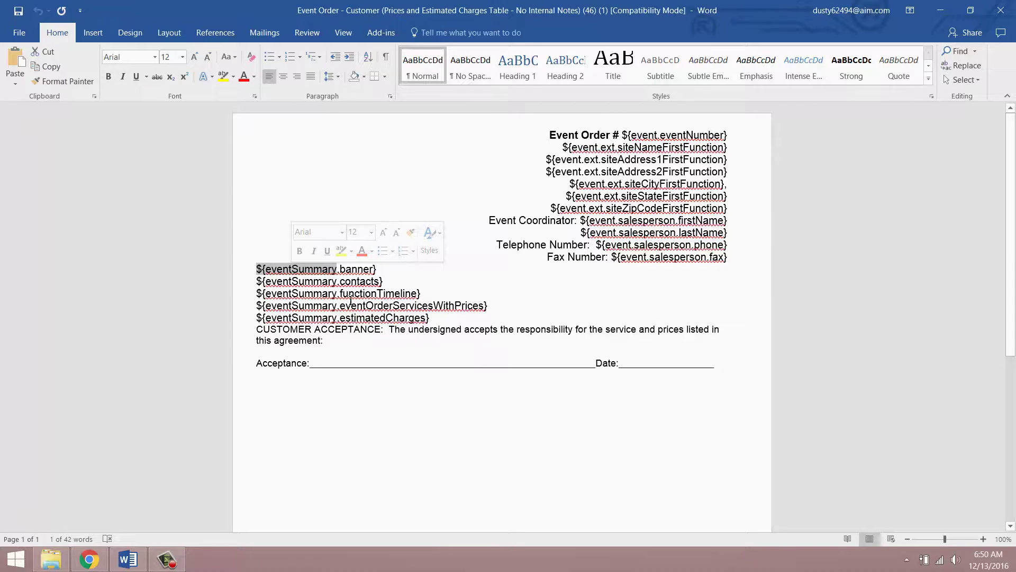
pyautogui.click(459, 287)
# Step: Open the page footer for editing with the cursor at its first line
pyautogui.scroll(-1, 484, 283)
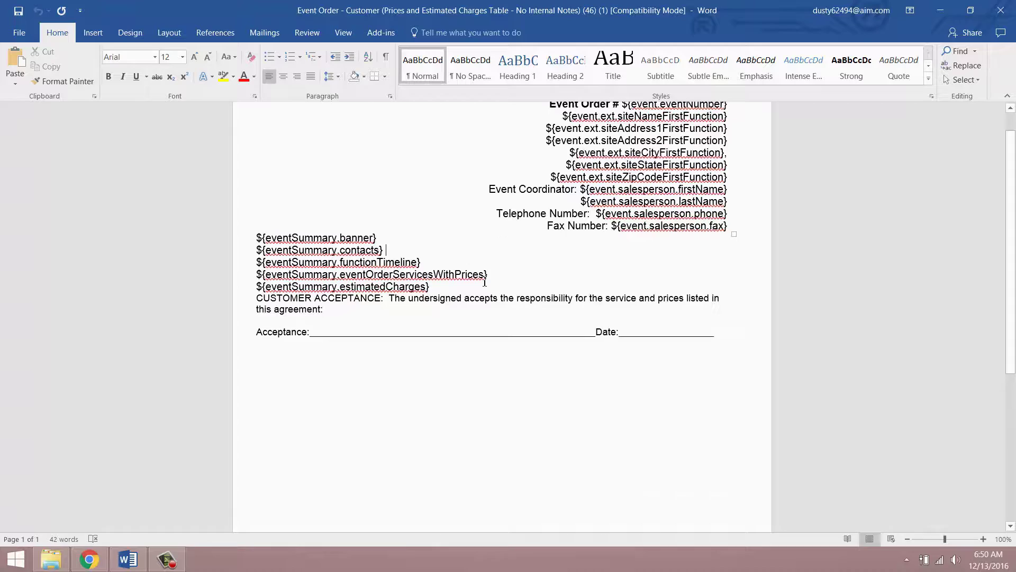
pyautogui.scroll(-10, 485, 282)
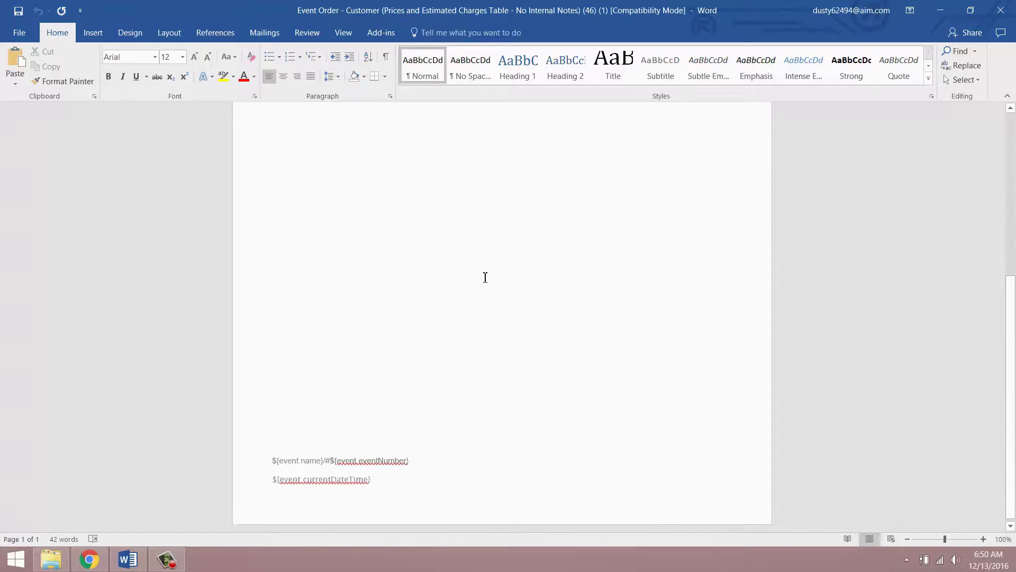
pyautogui.doubleClick(411, 476)
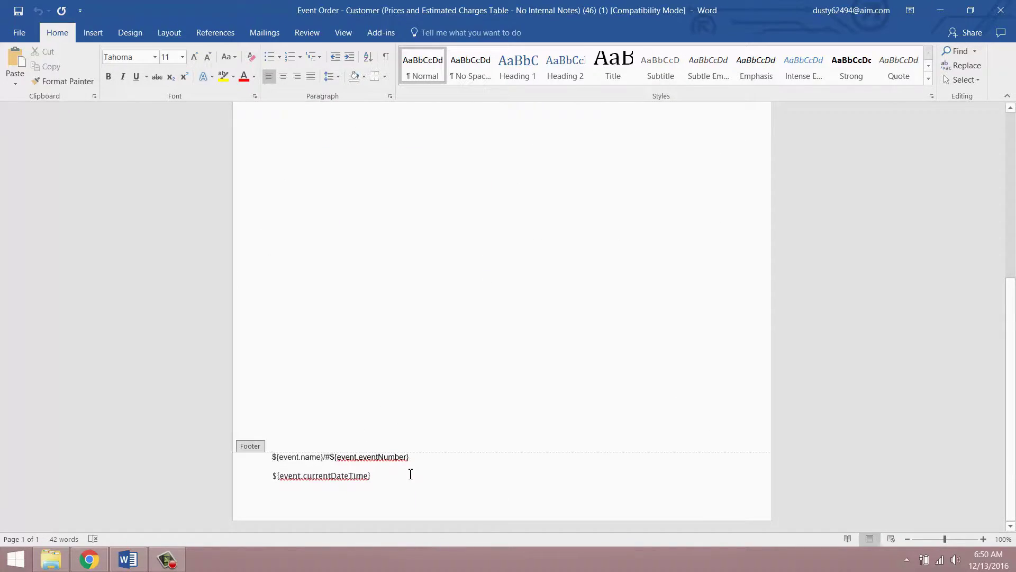
pyautogui.click(276, 459)
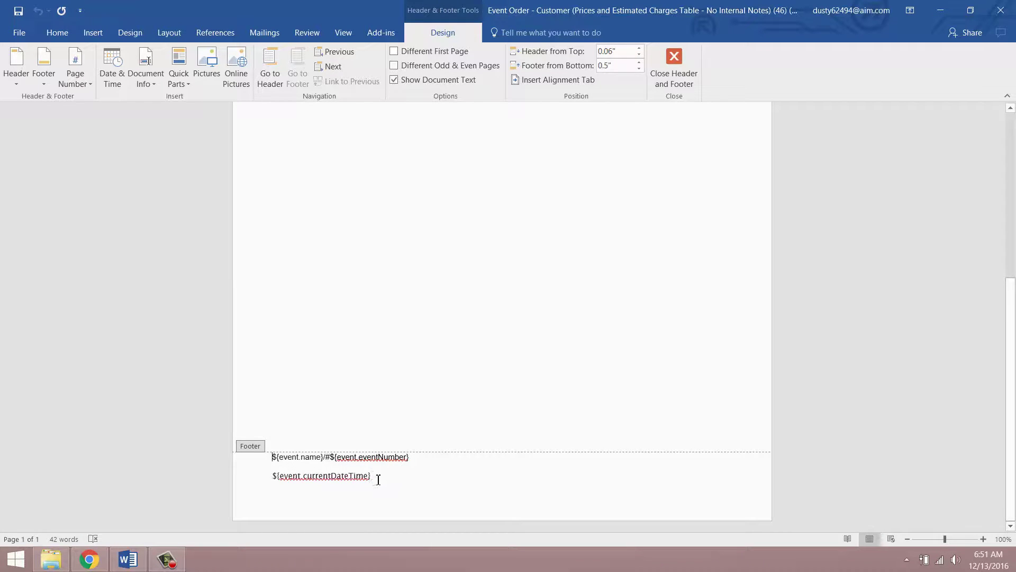
# Step: Return to ReServe settings and open the Event merge field reference
pyautogui.click(100, 560)
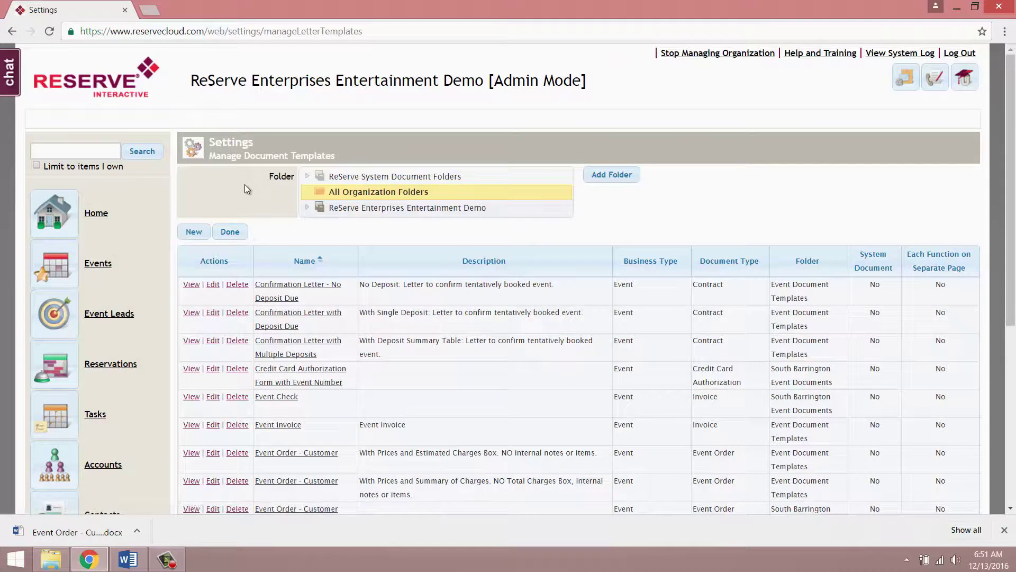
pyautogui.scroll(-4, 245, 184)
pyautogui.scroll(1, 243, 184)
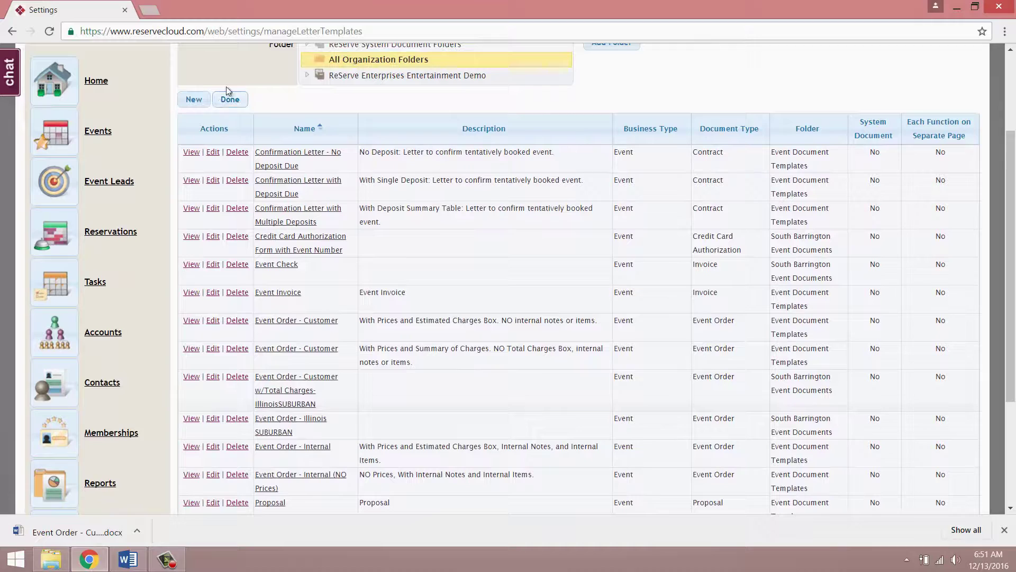
pyautogui.click(231, 100)
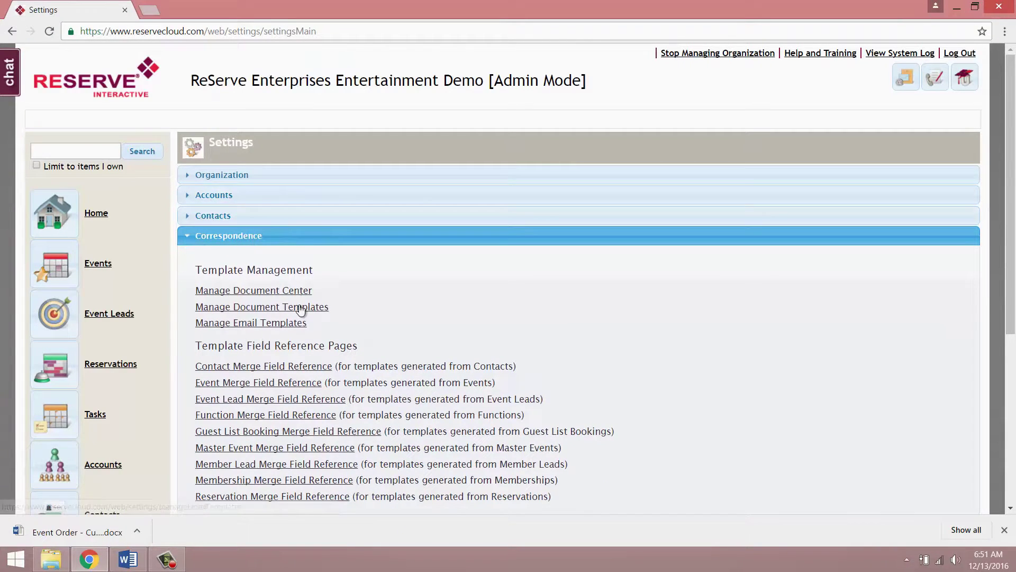
pyautogui.click(258, 384)
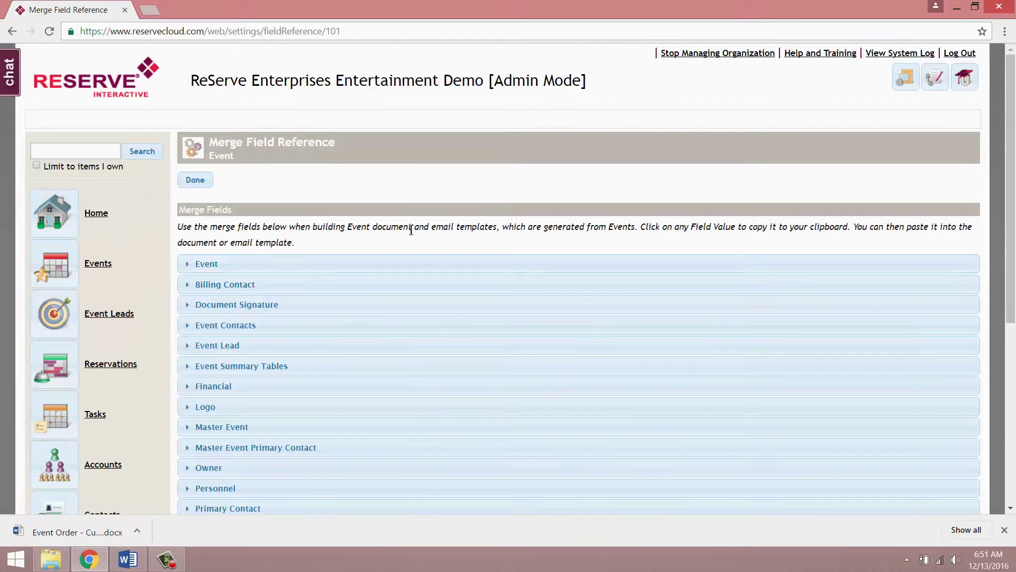
# Step: Expand the Event fields and copy the Current Date/Time value ${event.currentDateTime}
pyautogui.scroll(-1, 412, 231)
pyautogui.scroll(1, 412, 231)
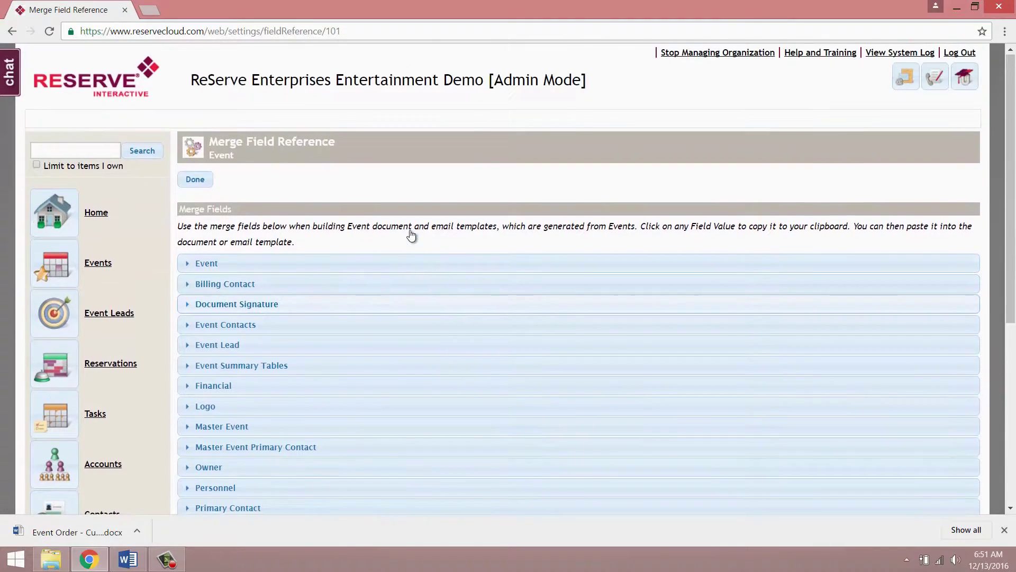
pyautogui.scroll(-1, 412, 229)
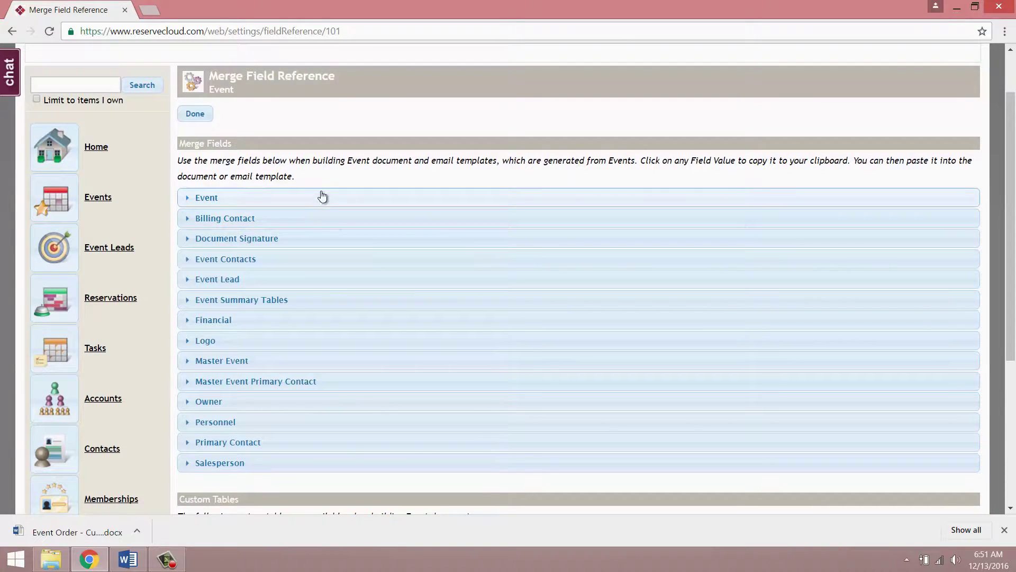
pyautogui.click(201, 203)
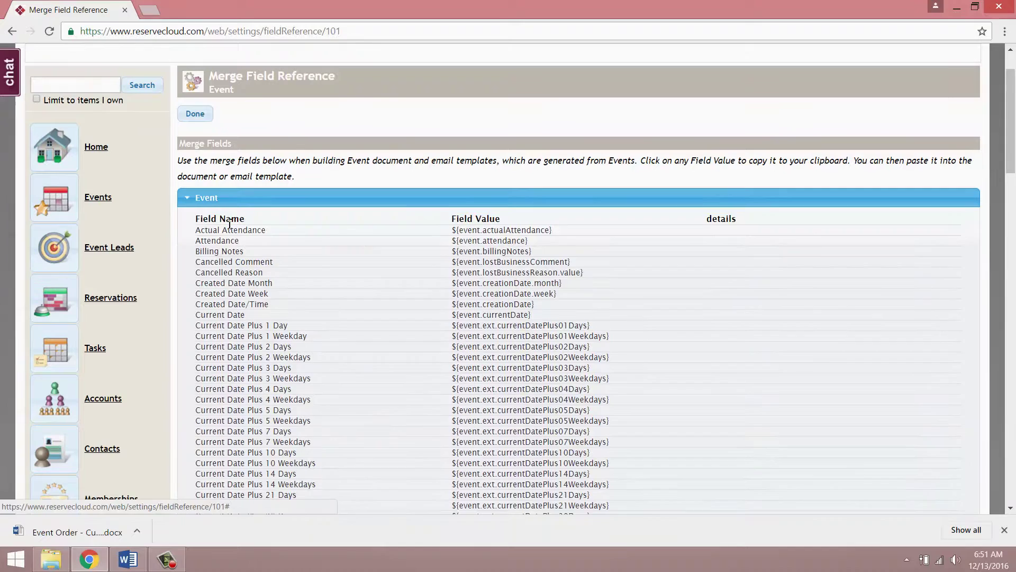
pyautogui.scroll(-1, 321, 251)
pyautogui.scroll(-1, 322, 251)
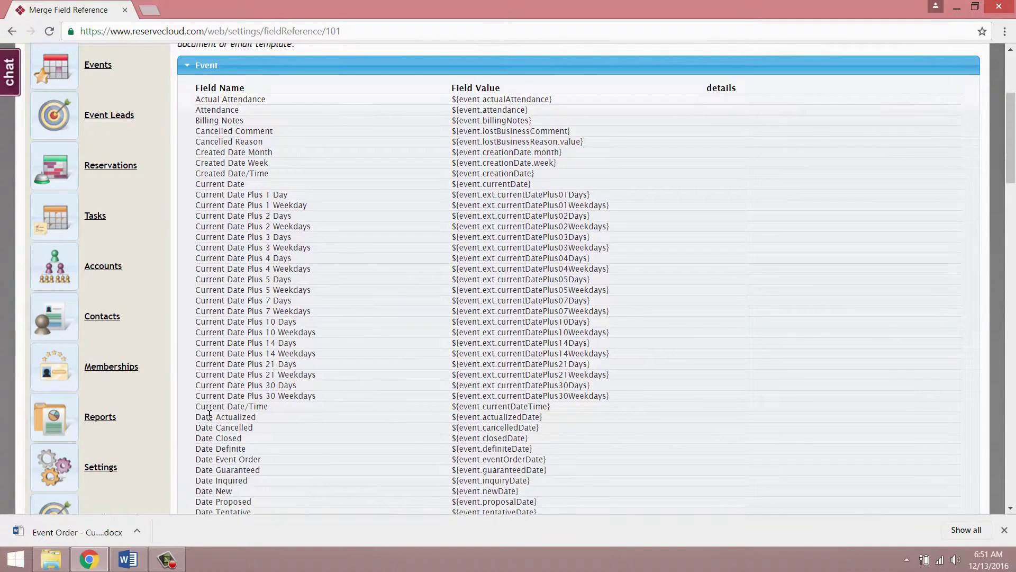
pyautogui.moveTo(189, 407); pyautogui.dragTo(290, 412)
pyautogui.moveTo(429, 414); pyautogui.dragTo(547, 413)
pyautogui.click(516, 408)
# Step: Paste ${event.currentDateTime} onto the new footer line in Word and save the document
pyautogui.click(130, 562)
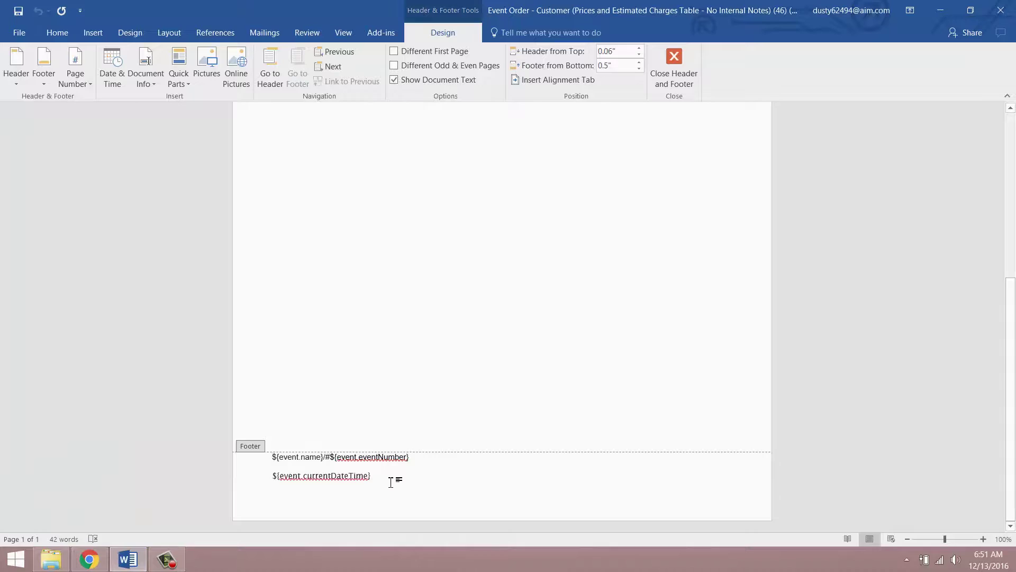
pyautogui.hotkey('ctrl', 'v')
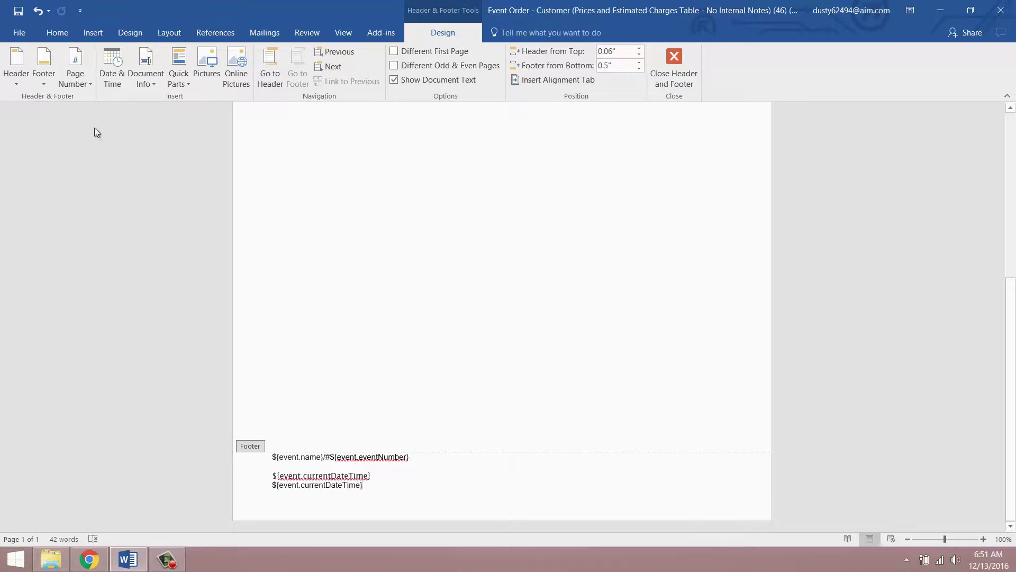
pyautogui.click(16, 38)
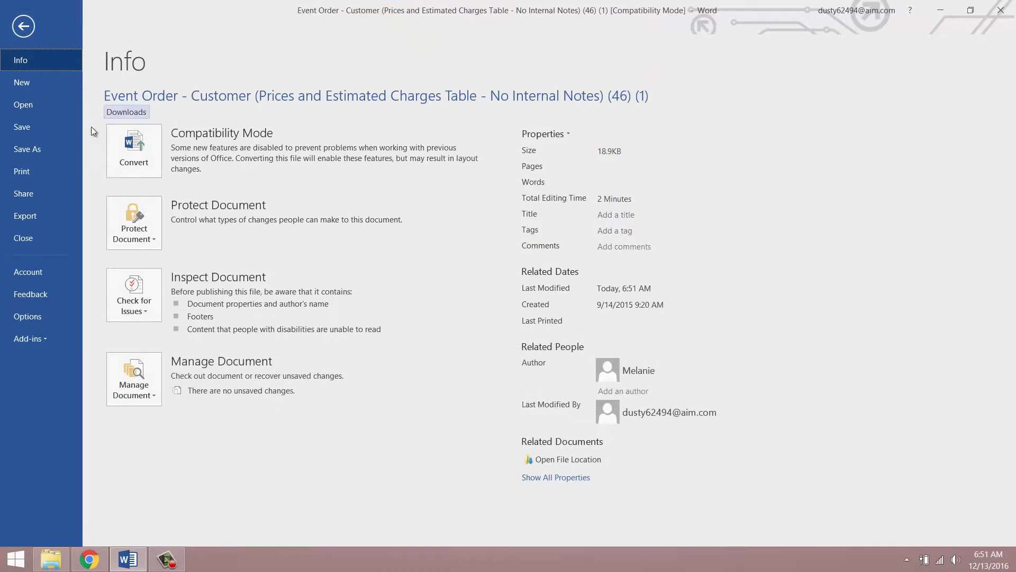
pyautogui.click(40, 131)
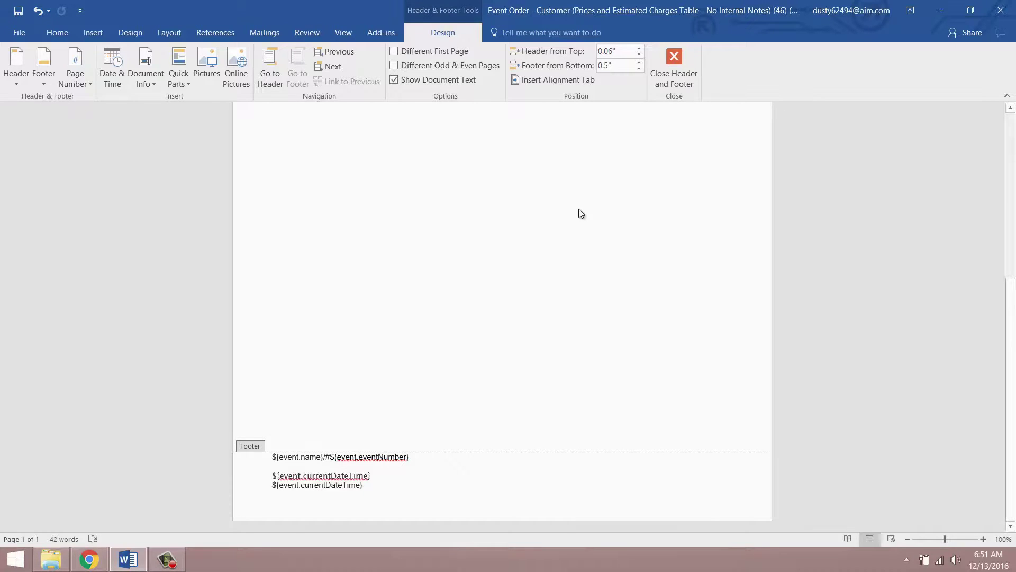
# Step: Close Word and return to Manage Document Templates in ReServe Cloud
pyautogui.click(1001, 10)
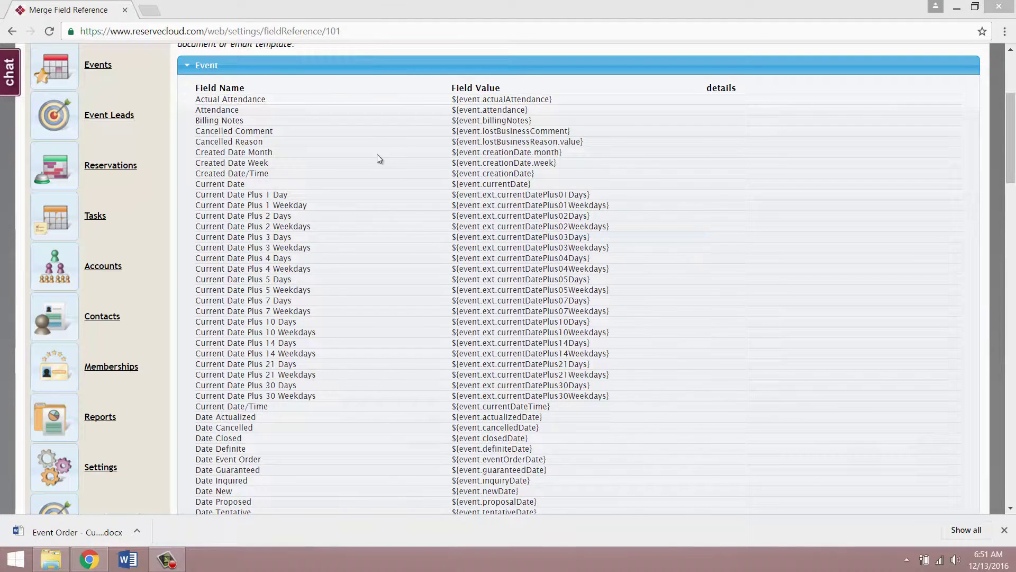
pyautogui.click(431, 47)
pyautogui.scroll(4, 403, 106)
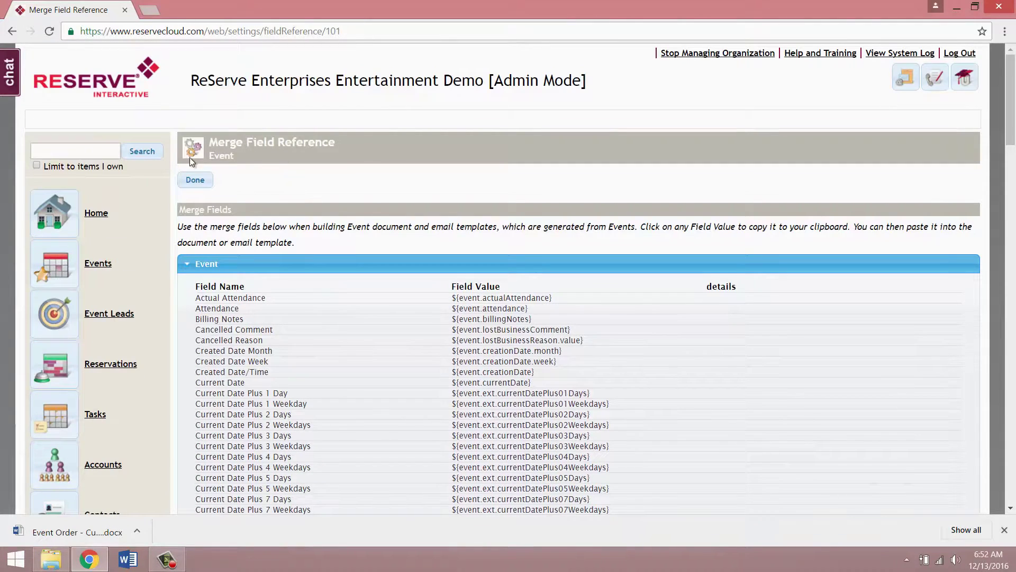
pyautogui.click(195, 180)
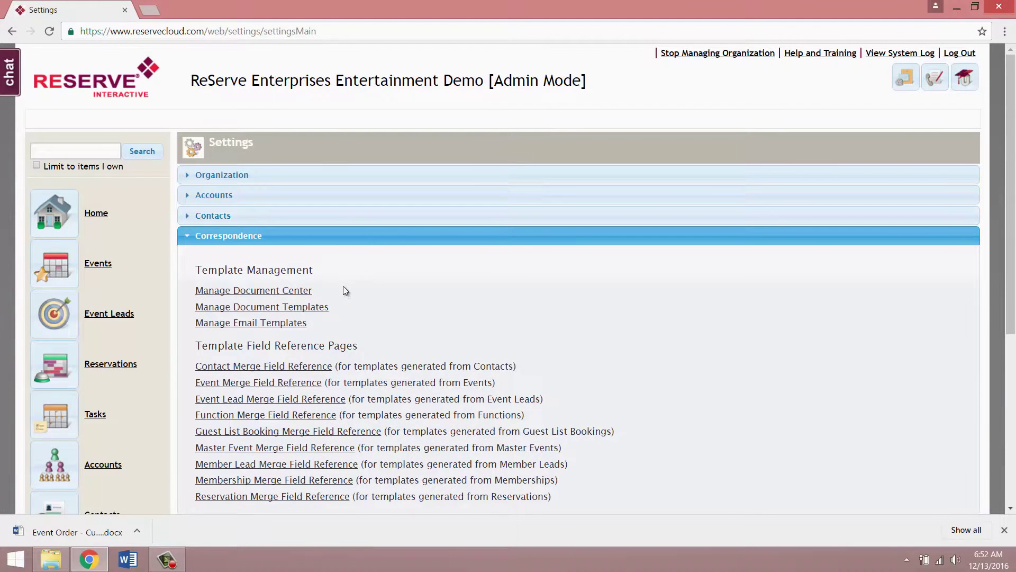
pyautogui.click(272, 308)
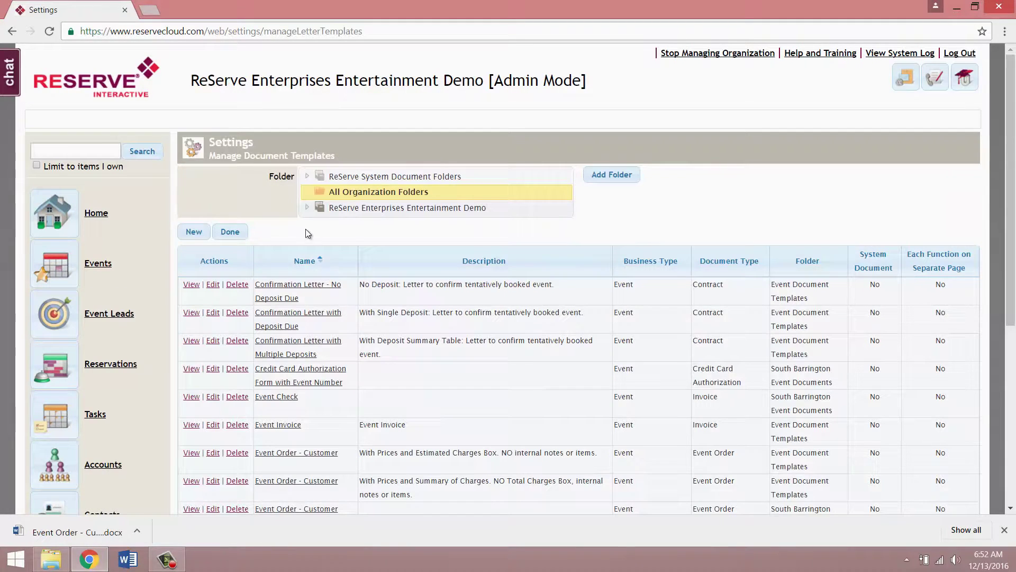
# Step: Edit the Event Order - Customer template and begin replacing its file
pyautogui.scroll(-3, 276, 228)
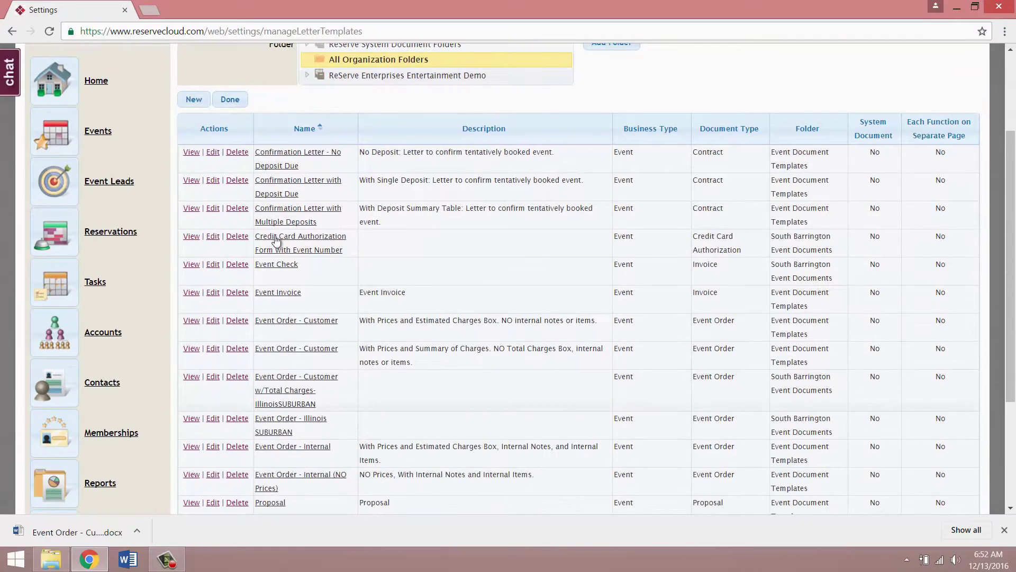
pyautogui.click(213, 320)
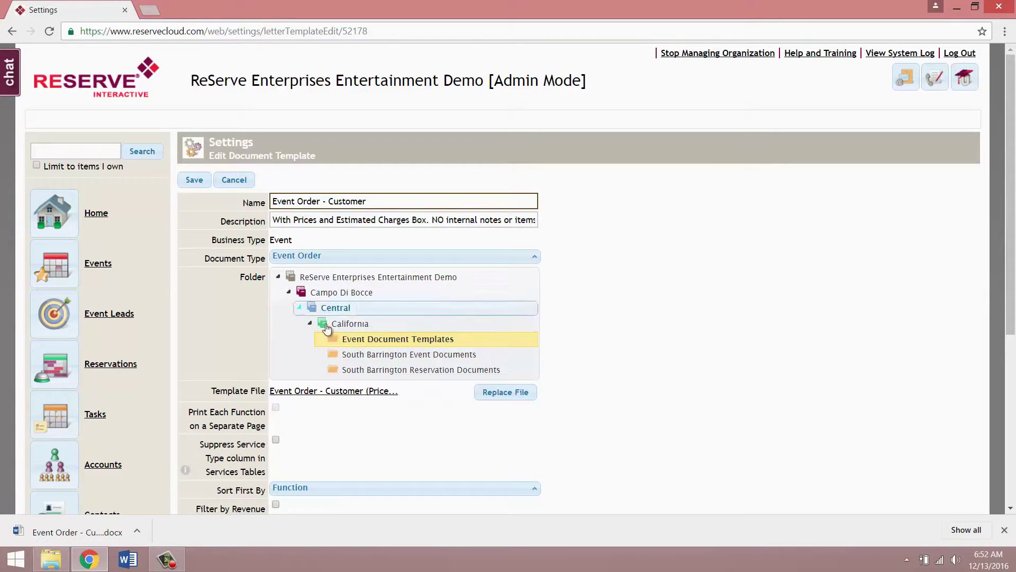
pyautogui.scroll(-1, 238, 318)
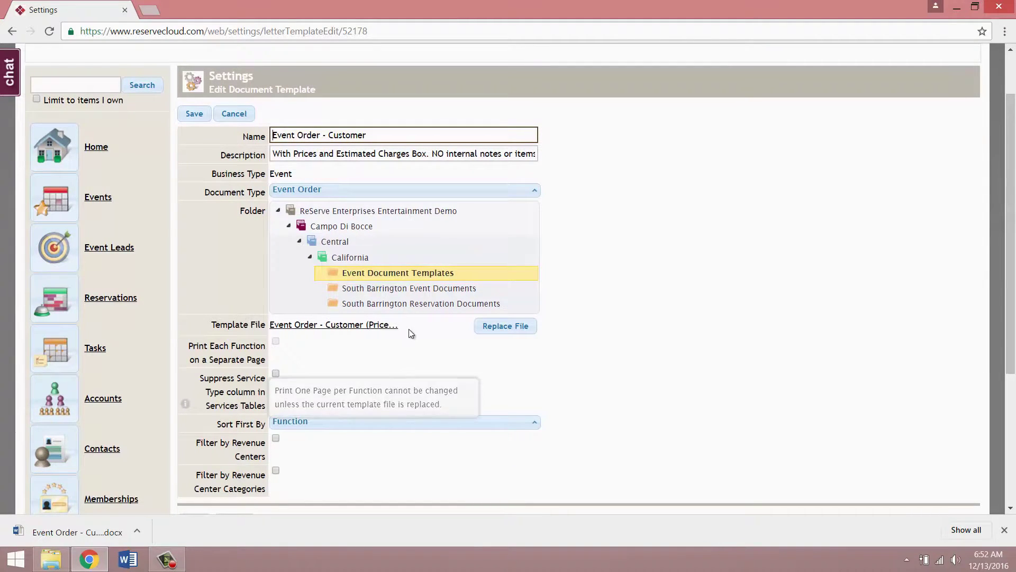
pyautogui.click(492, 326)
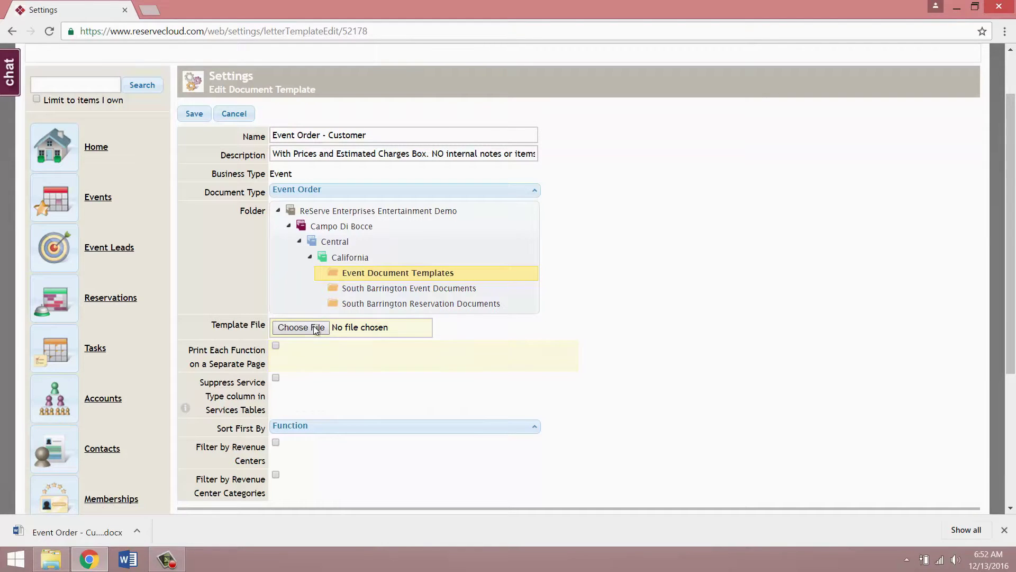
# Step: Attach the updated Event Order - Customer .docx from Downloads and save the template
pyautogui.click(290, 328)
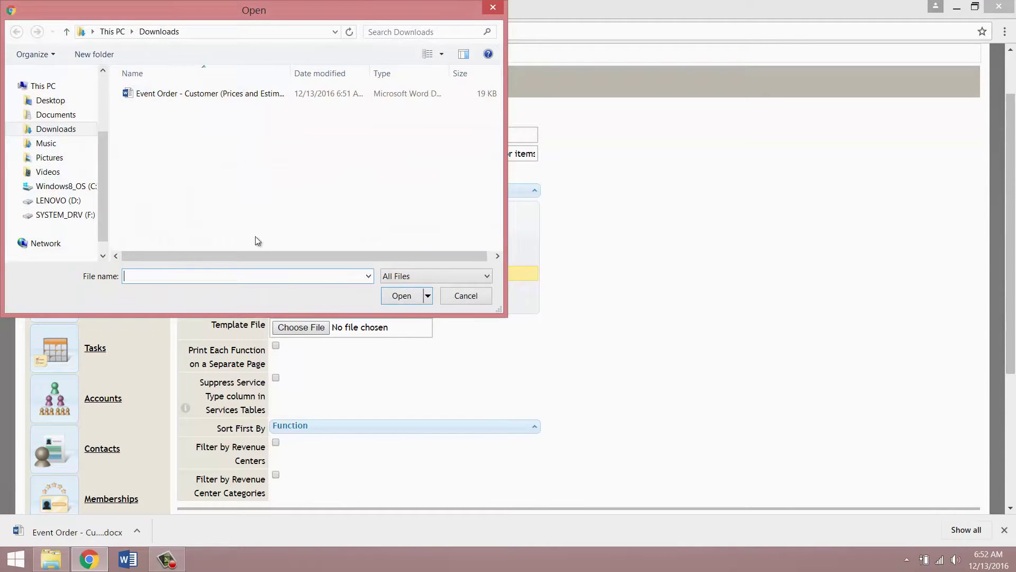
pyautogui.click(200, 97)
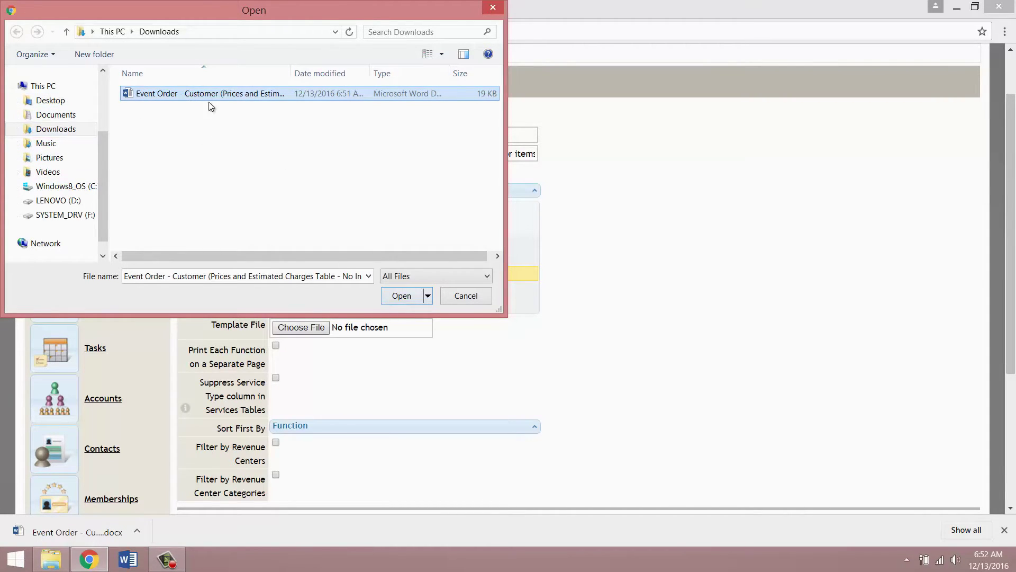
pyautogui.click(399, 298)
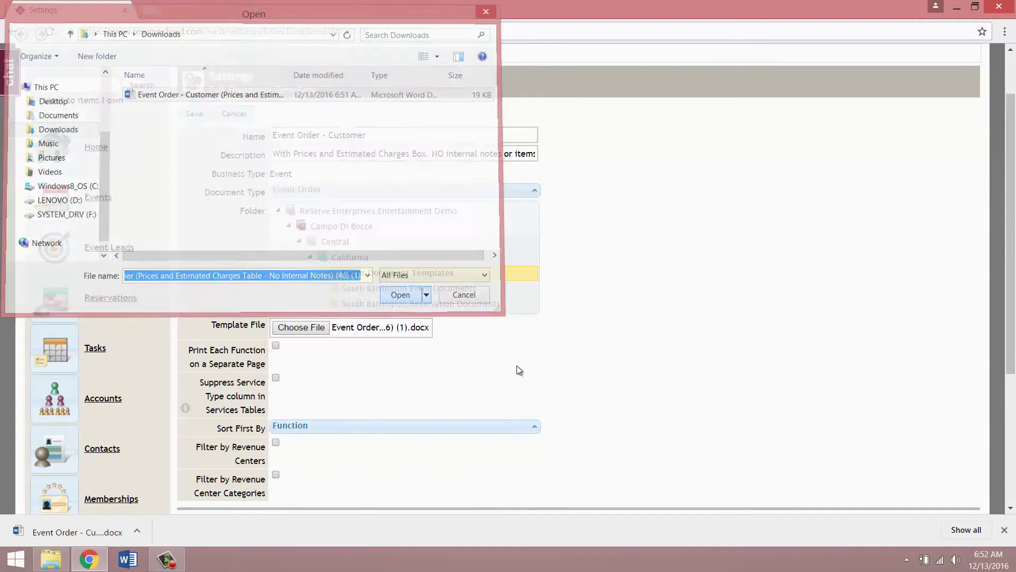
pyautogui.scroll(-3, 460, 338)
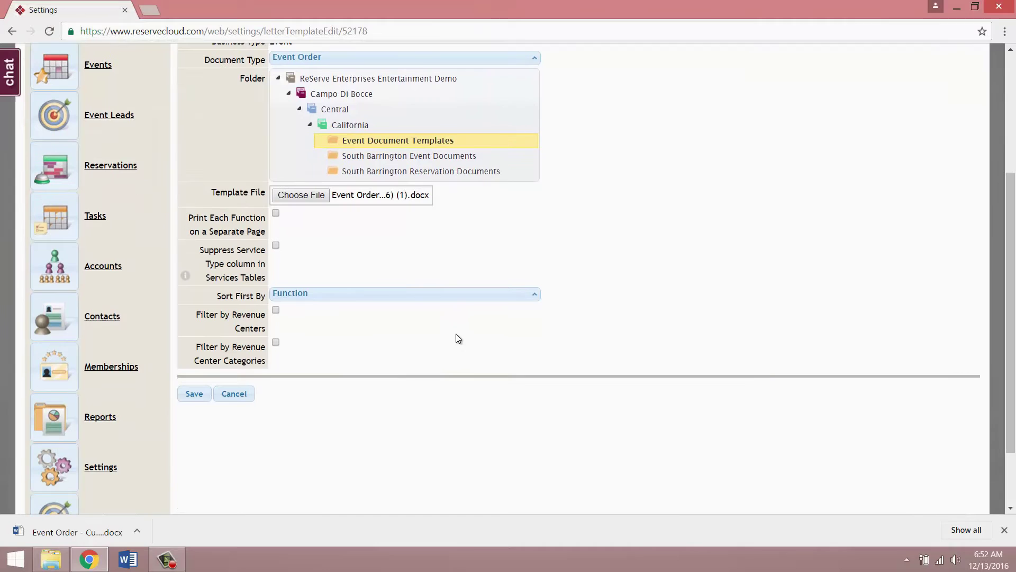
pyautogui.click(207, 393)
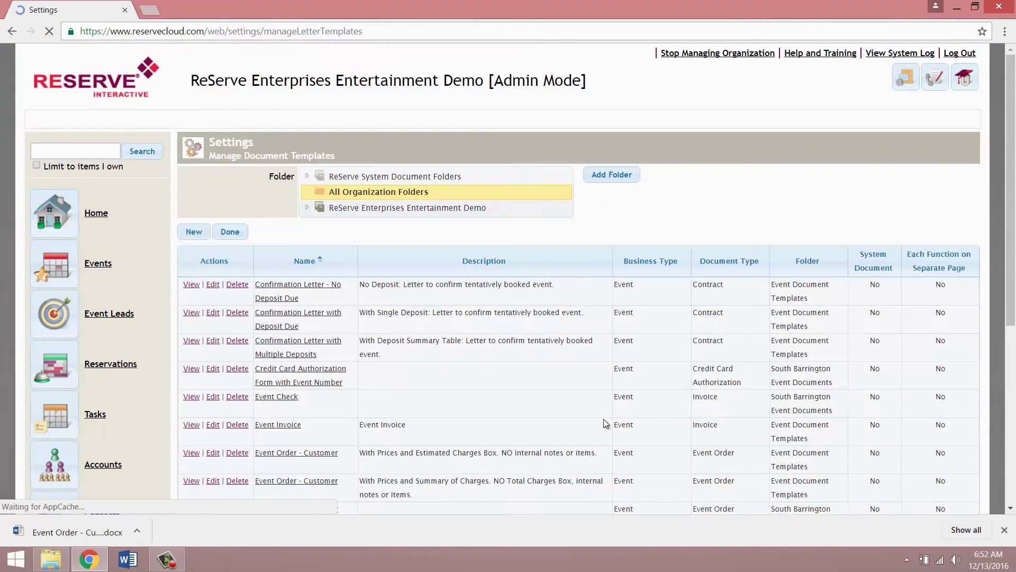